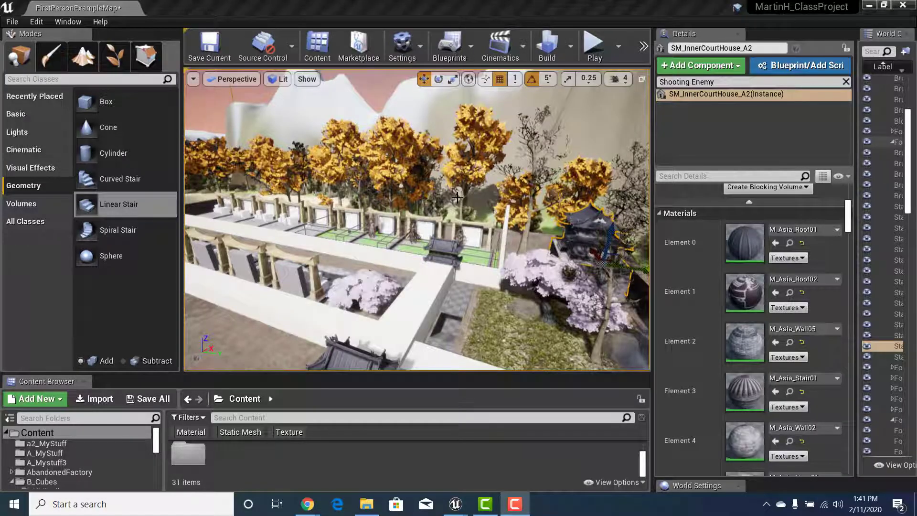
Step: Turn the level view toward the pagoda and bring up the window switcher
drag(457, 197, 470, 190)
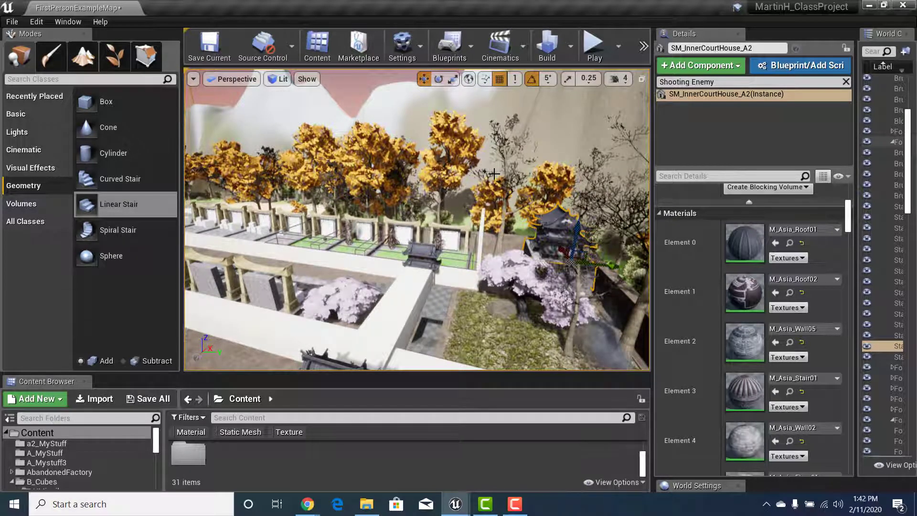
key(alt+Tab)
key(alt+Tab)
key(alt+Tab)
key(alt+Tab)
key(alt+Tab)
key(alt+Tab)
key(alt+Tab)
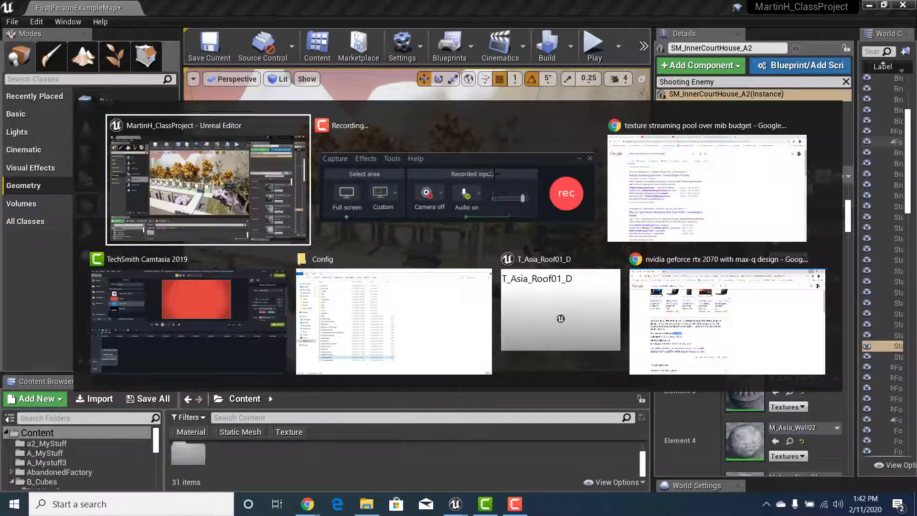
Step: Review Chrome's 'texture streaming pool over mib budget' results, then minimize the browser
key(alt+Tab)
key(alt+Tab)
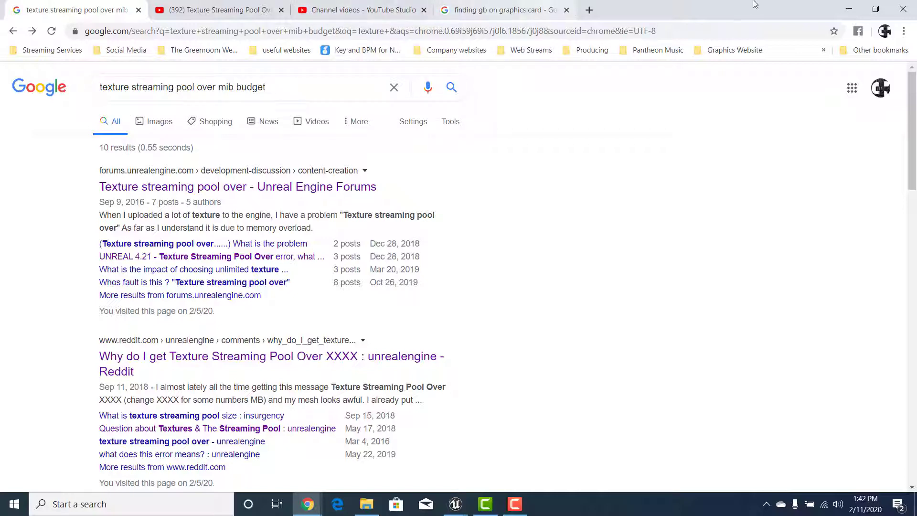
click(849, 9)
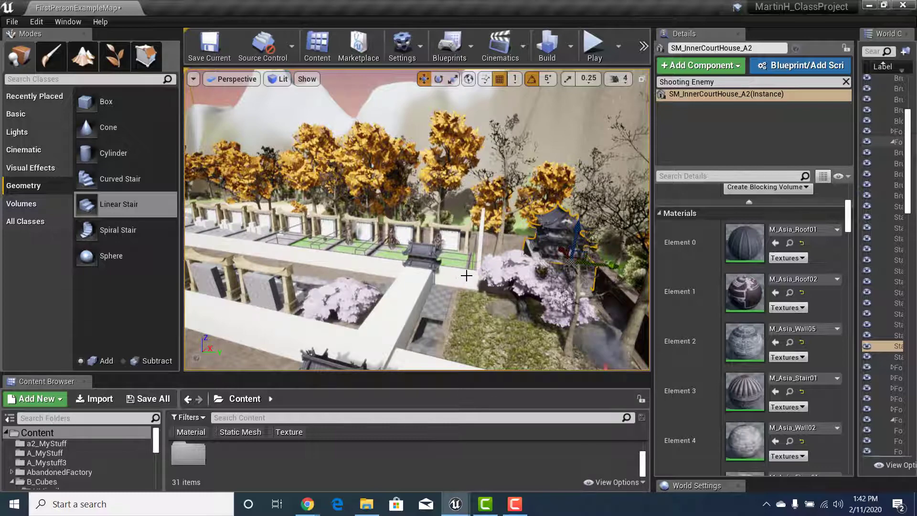
Step: Fly around the courtyard to view the wall, mountains, lake and tree line
drag(466, 274, 430, 282)
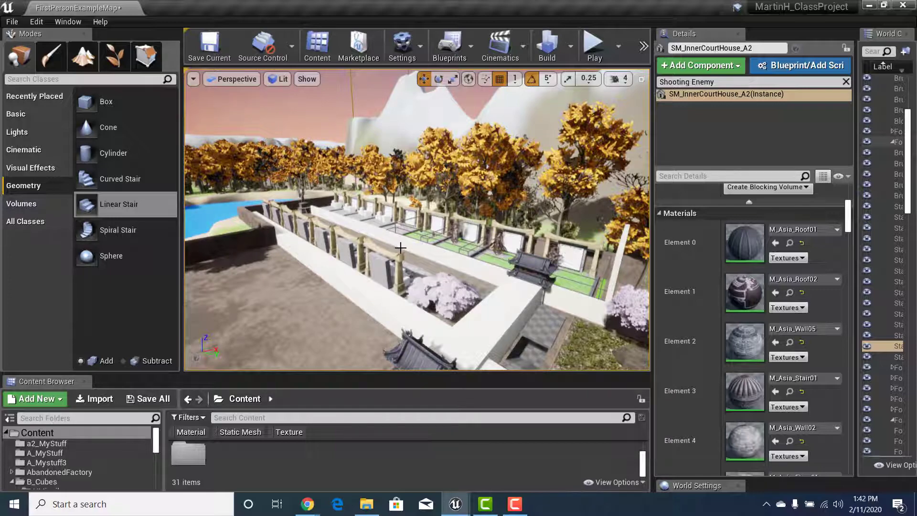
drag(401, 248, 371, 202)
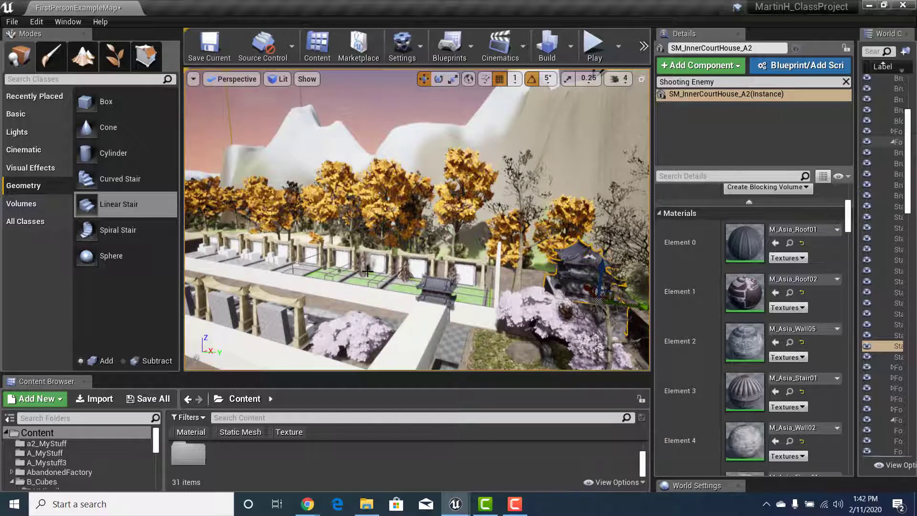
drag(445, 282, 415, 268)
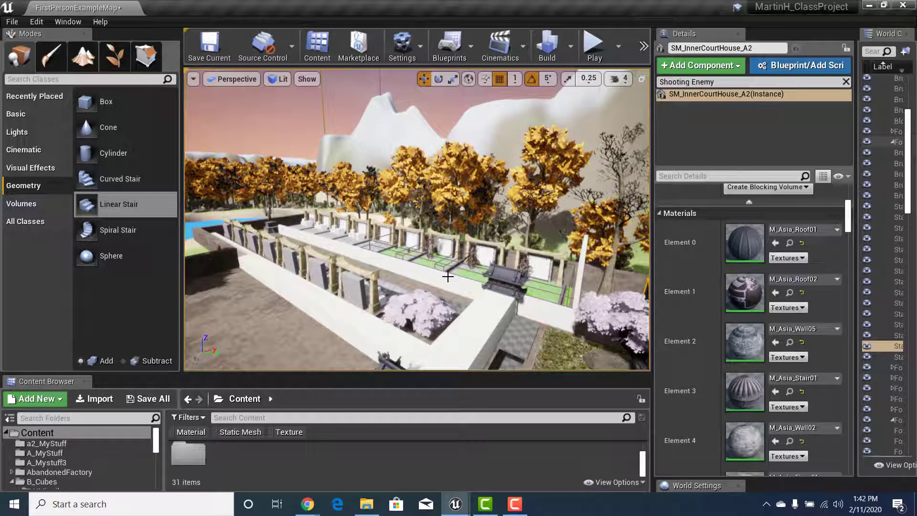
drag(447, 276, 420, 277)
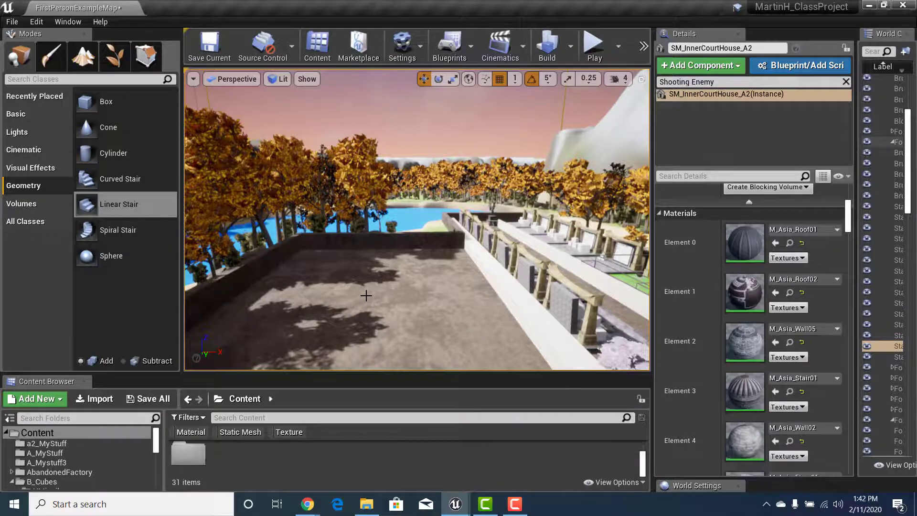
drag(366, 296, 449, 294)
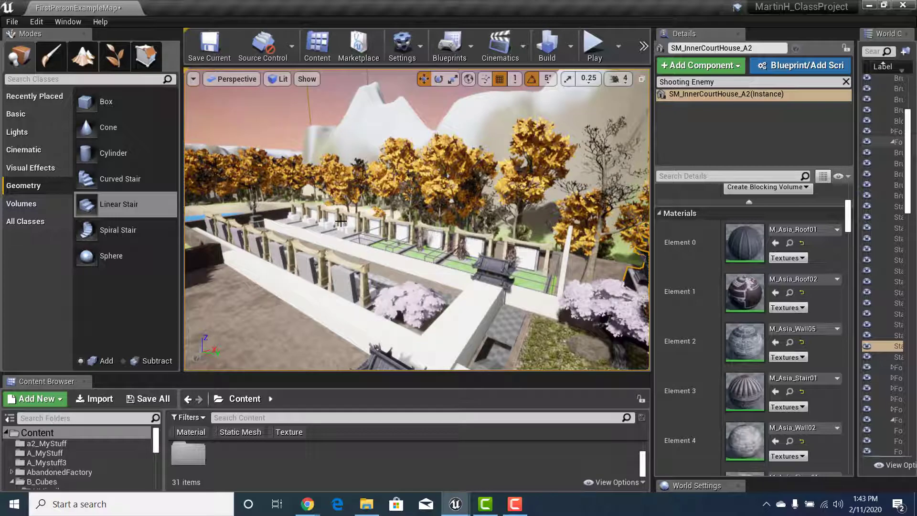
drag(341, 221, 362, 222)
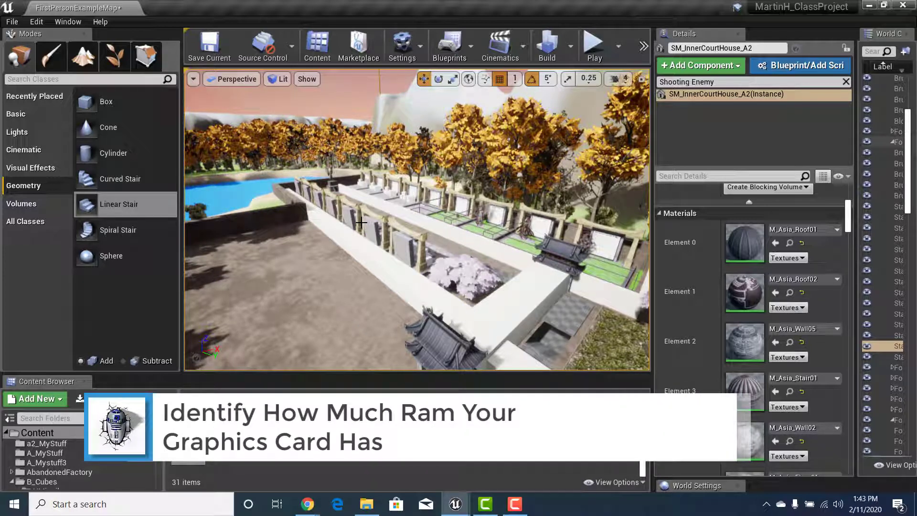
Step: Minimize the editor, open a maximized File Explorer, and show This PC's Properties
click(870, 7)
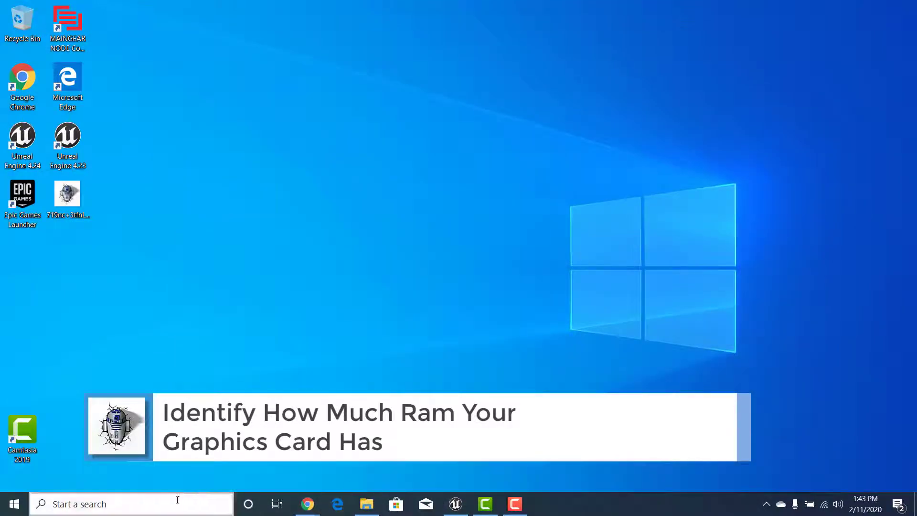
right_click(367, 504)
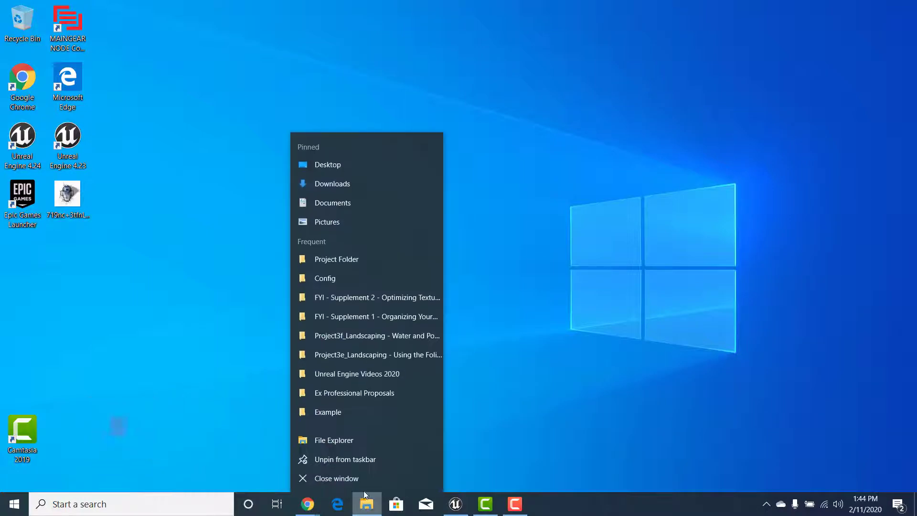
click(347, 441)
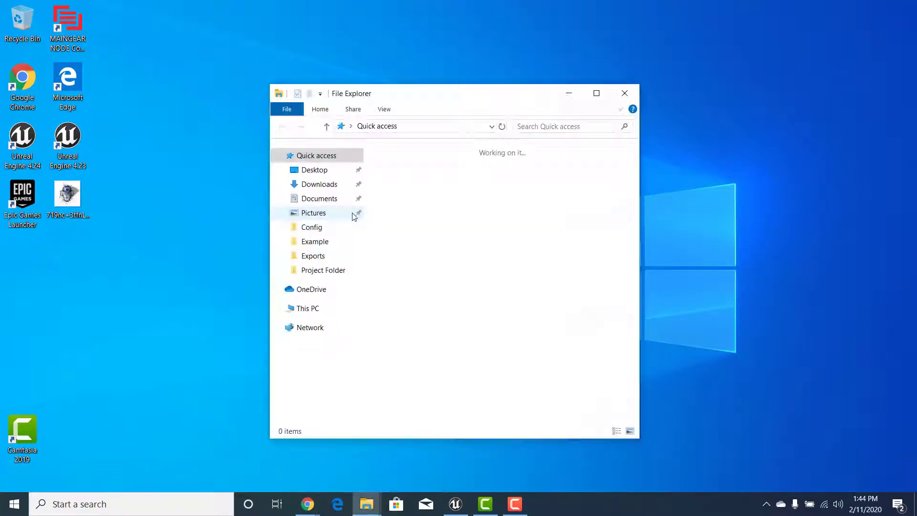
click(597, 93)
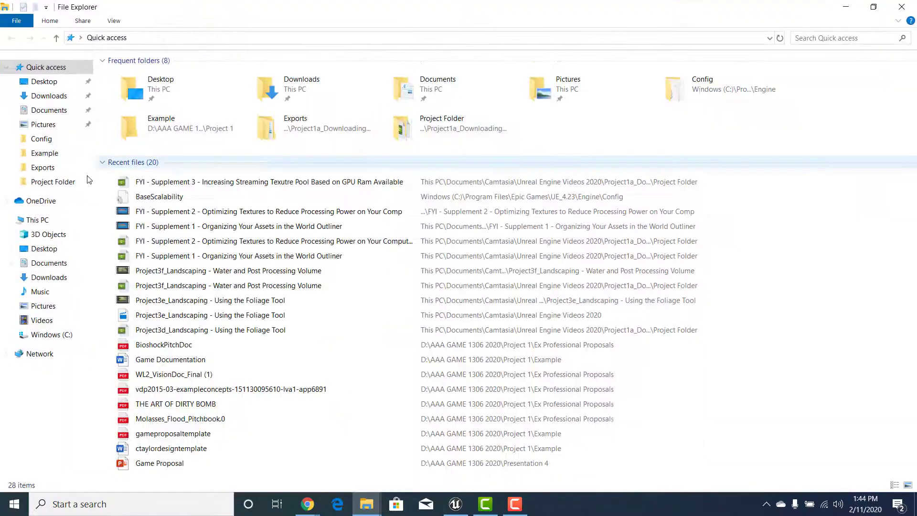
right_click(38, 223)
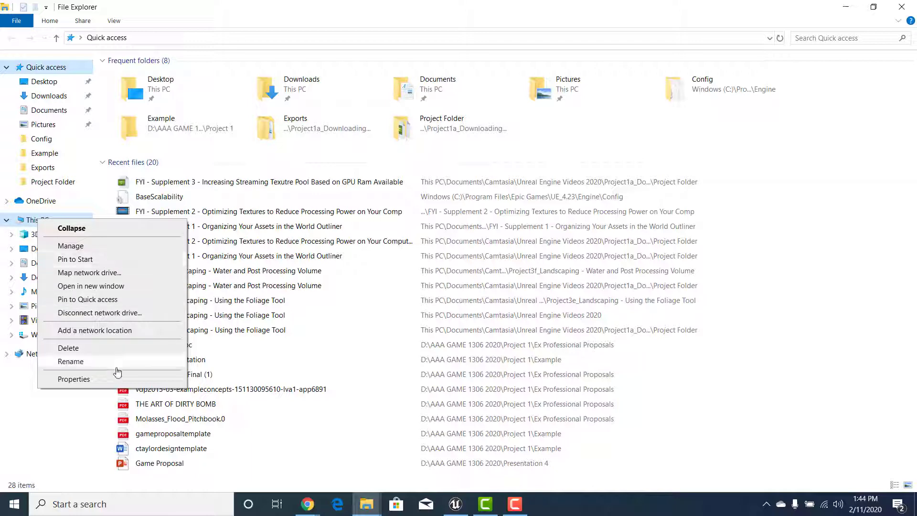
click(117, 383)
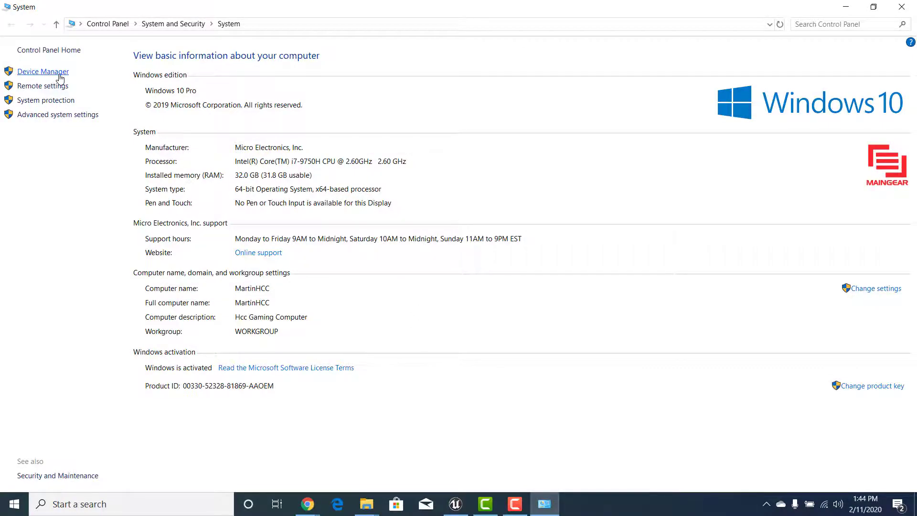
Step: Open Device Manager full screen and expand Display adapters to select the NVIDIA GeForce RTX 2070
click(59, 73)
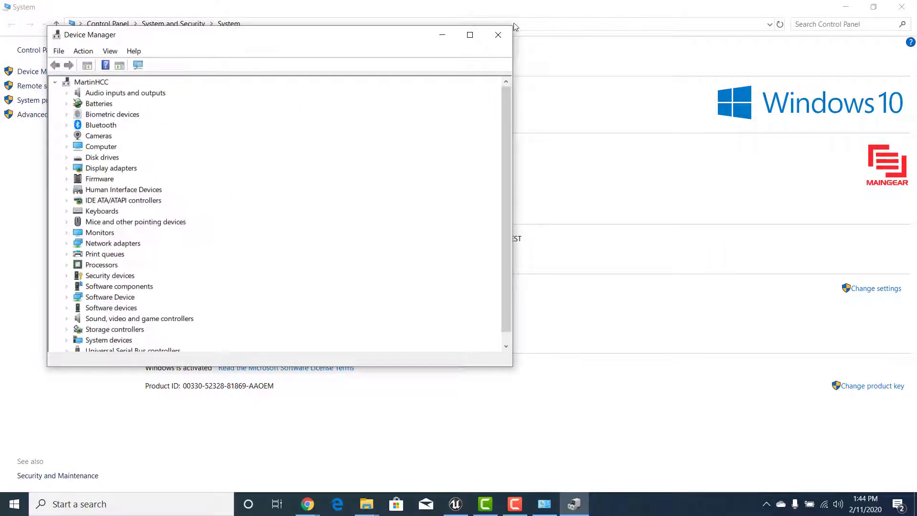
click(470, 35)
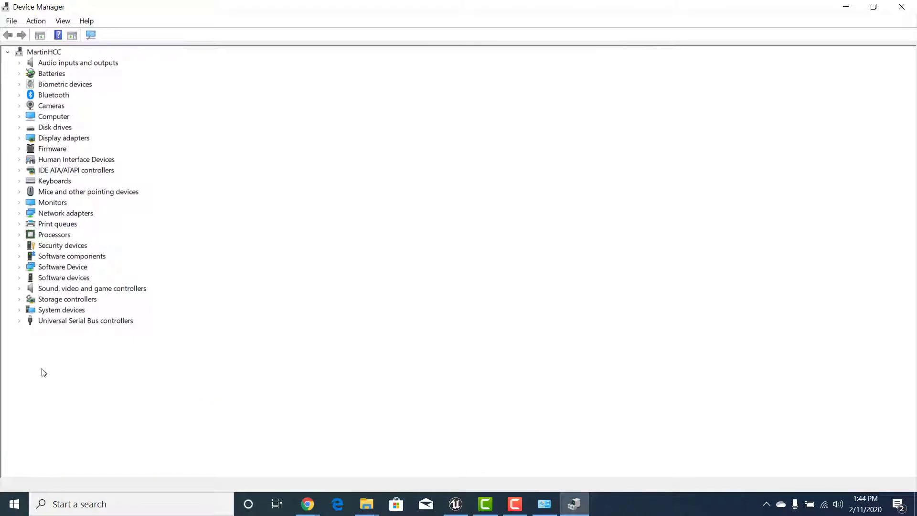
click(20, 139)
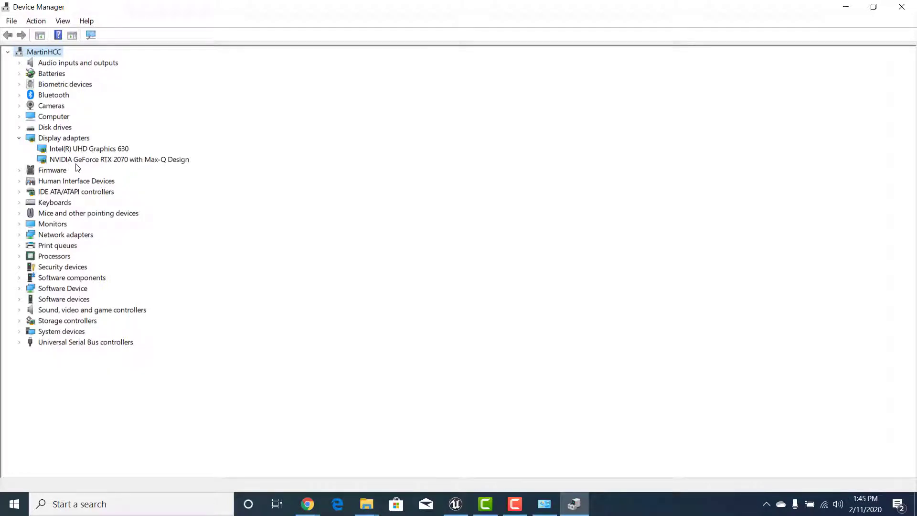
click(121, 161)
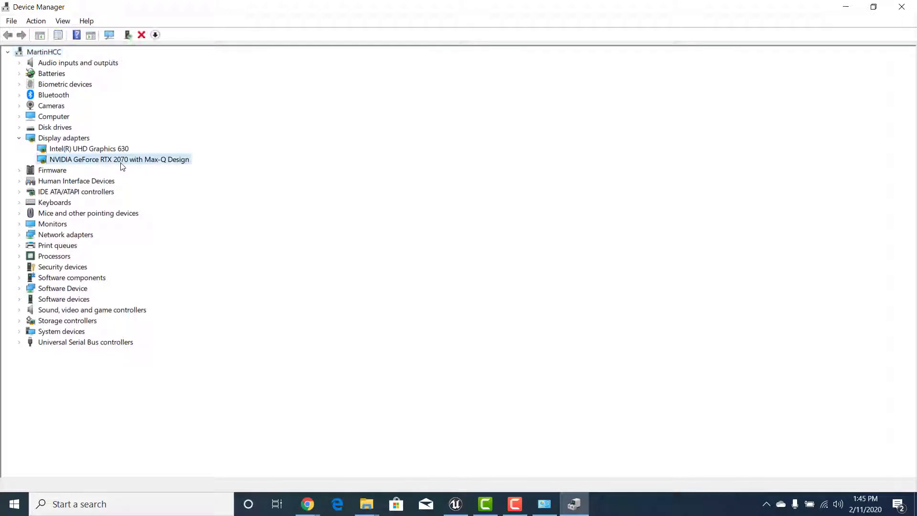
Step: Open the RTX 2070 properties and browse its Driver, Details, Events and Resources tabs
double_click(85, 161)
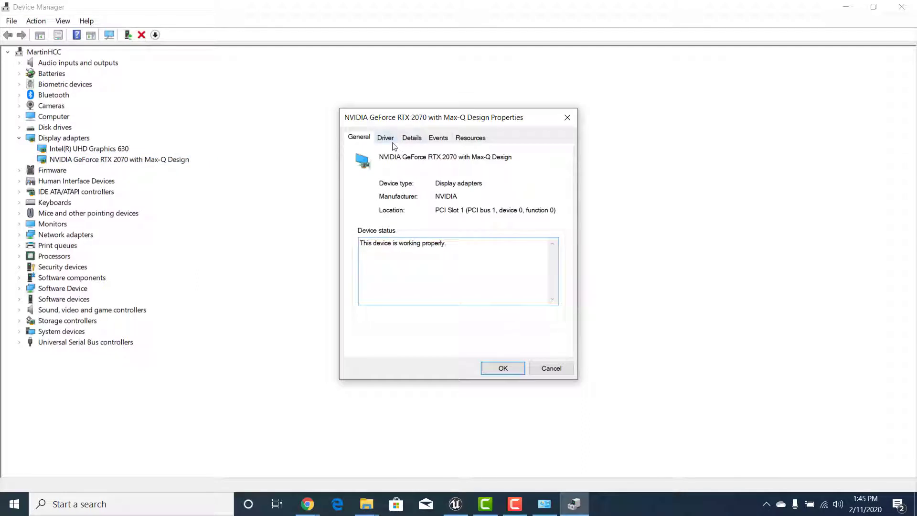
click(387, 138)
click(412, 138)
click(438, 138)
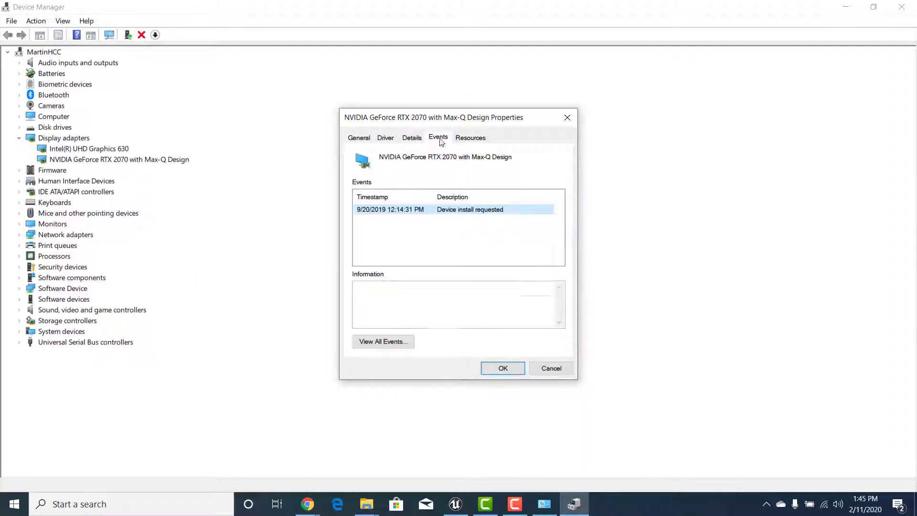
click(469, 139)
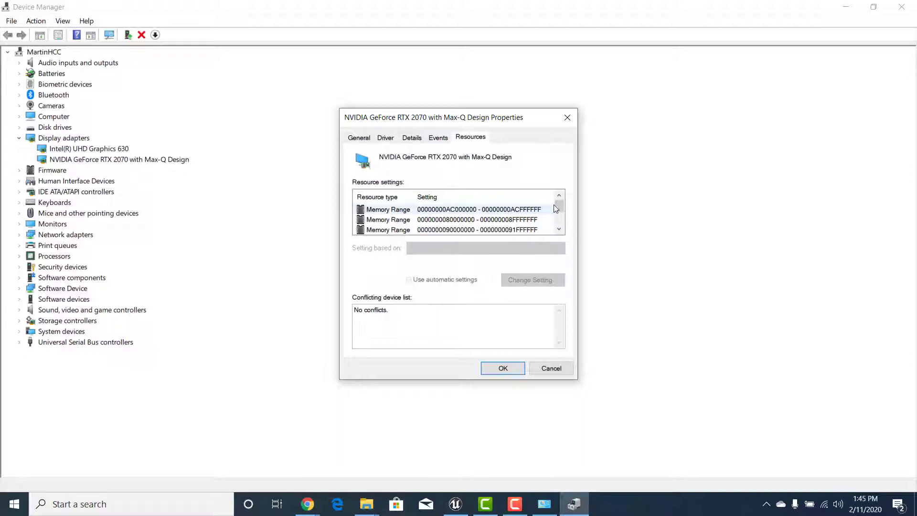
Step: Minimize Device Manager and the System window, keeping the GPU properties dialog open
drag(555, 204, 556, 206)
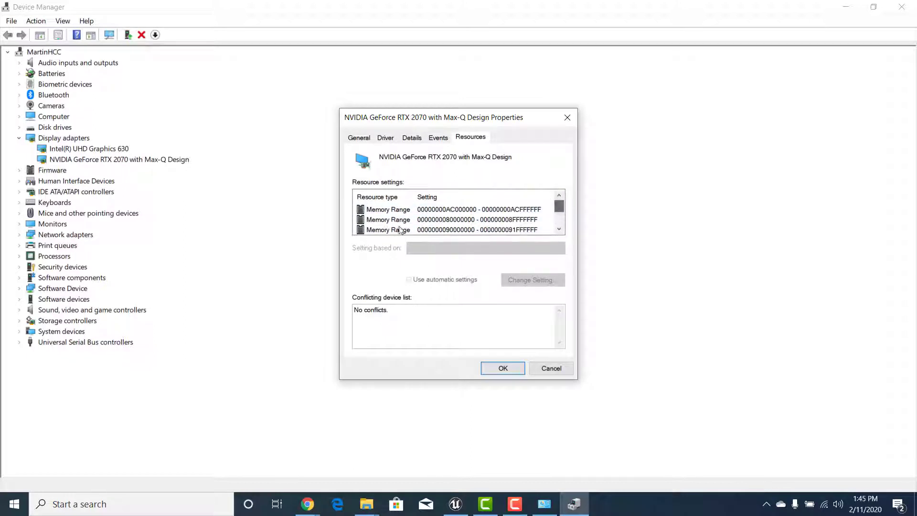
drag(400, 230, 444, 184)
click(857, 9)
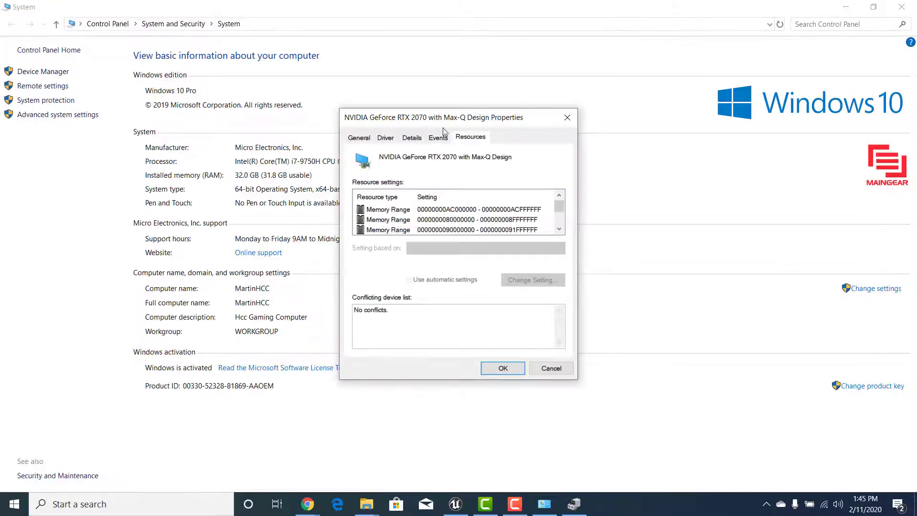
click(858, 9)
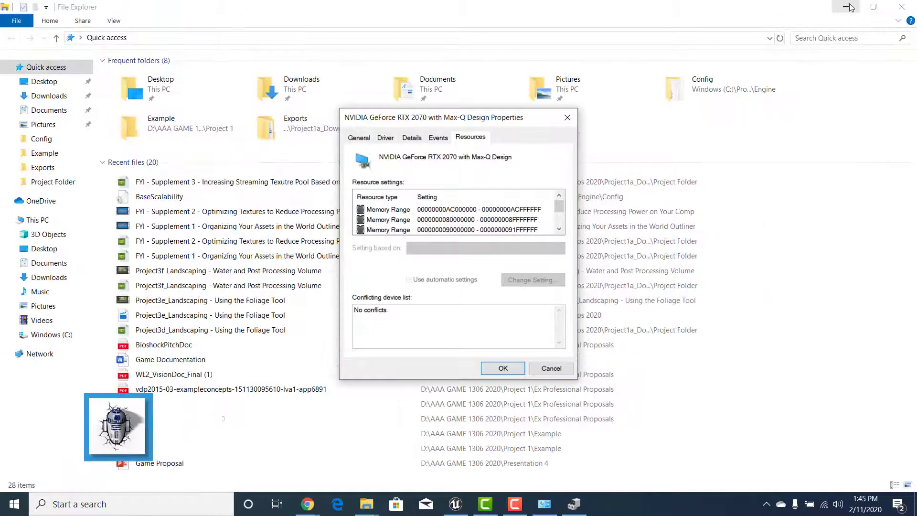
Step: Place the GPU properties dialog on the right and snap Chrome to the left half
click(850, 8)
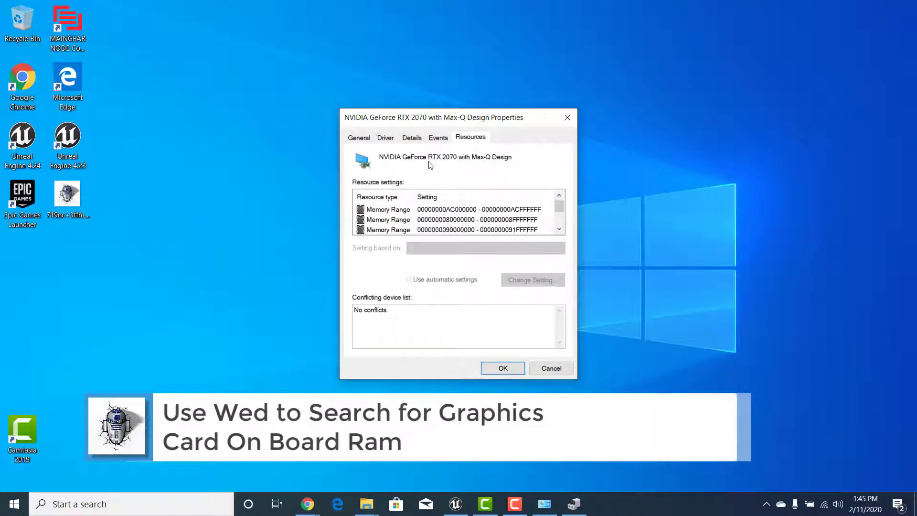
drag(457, 123, 739, 137)
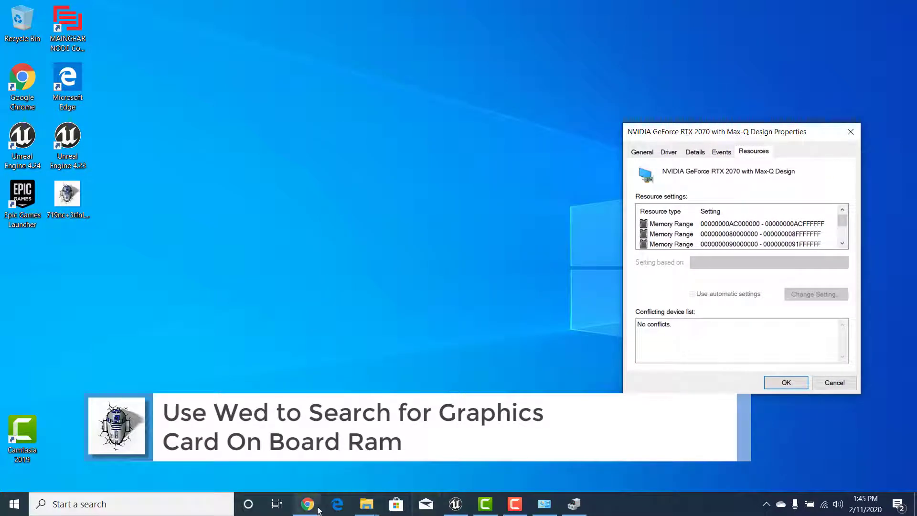
mouse_move(308, 504)
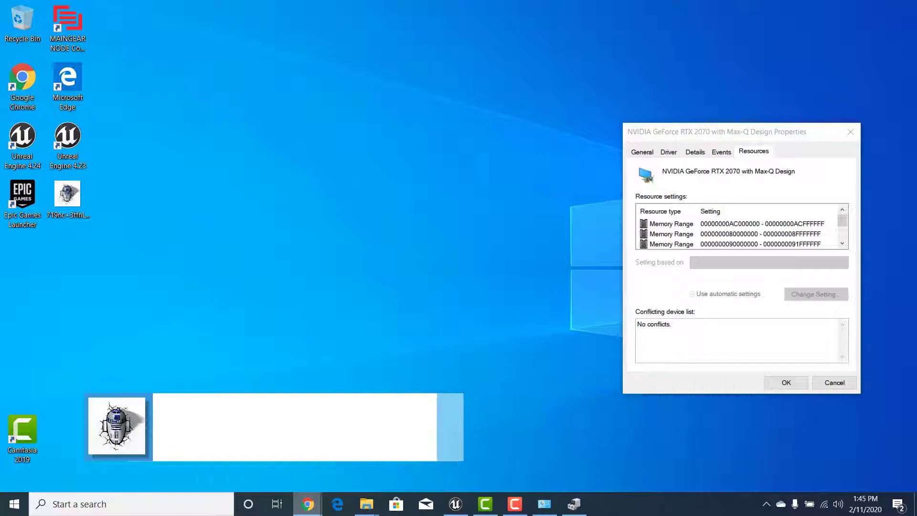
click(244, 475)
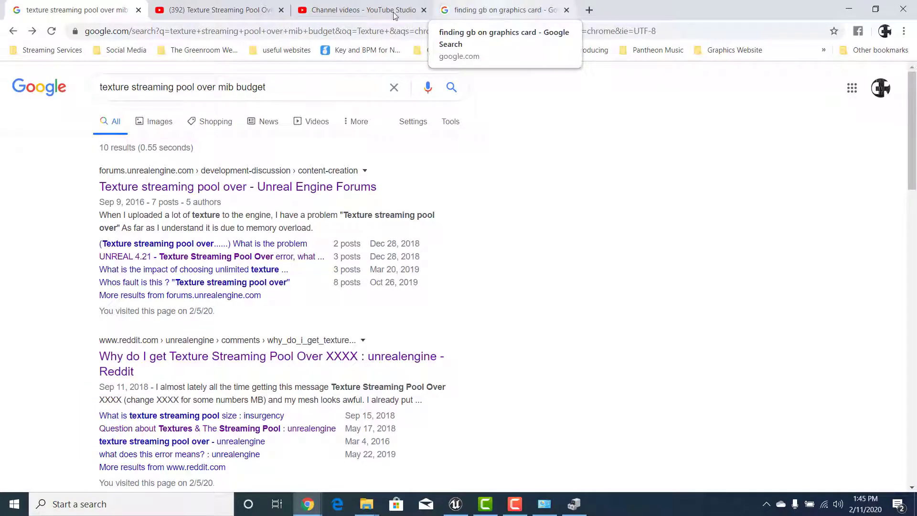
drag(607, 7, 1, 95)
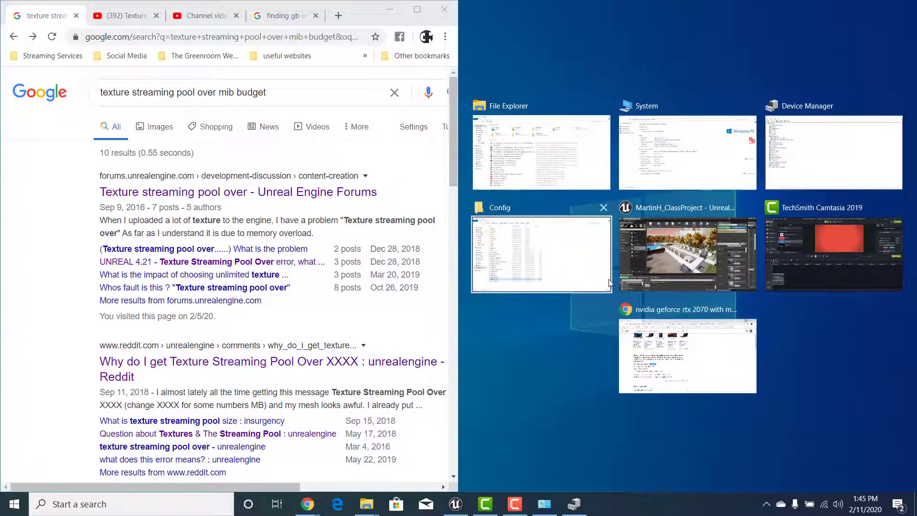
click(511, 391)
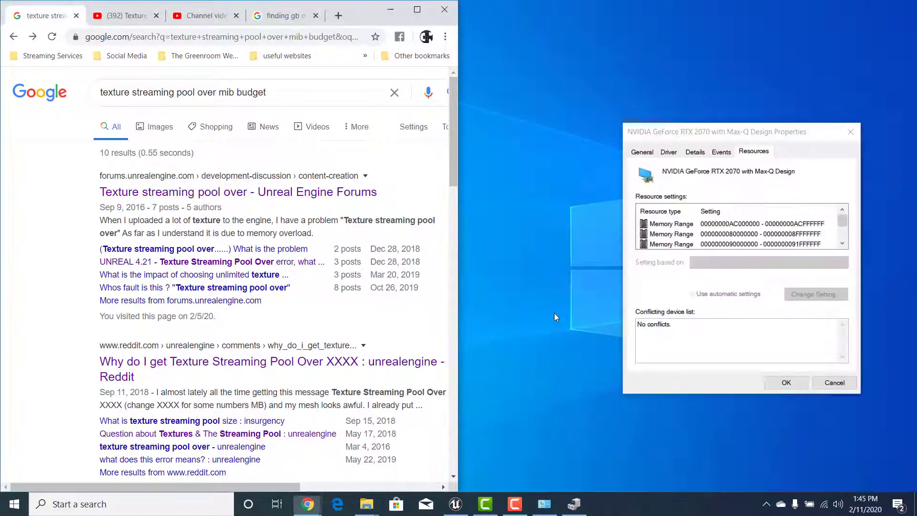
Step: Search for 'nvidia geforce rtx 2070 with max-q design' and highlight its 8192 MB memory
triple_click(161, 93)
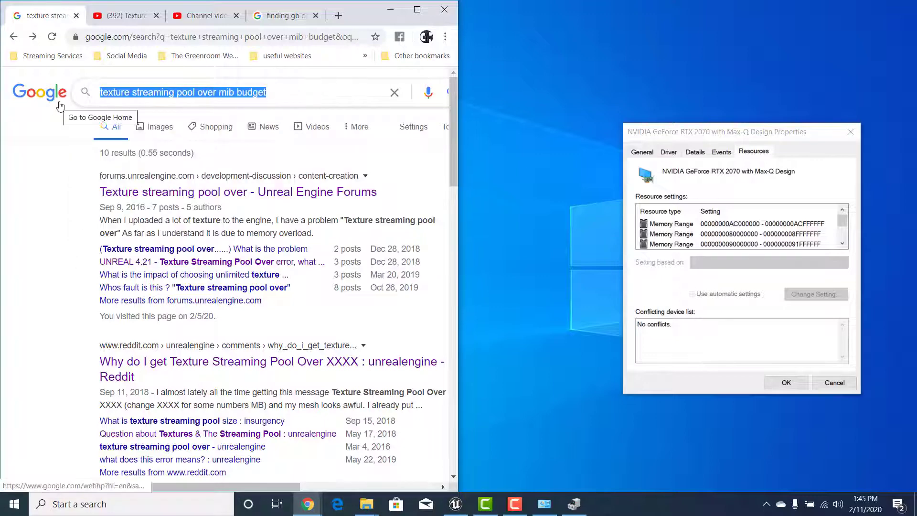
text(Nvi)
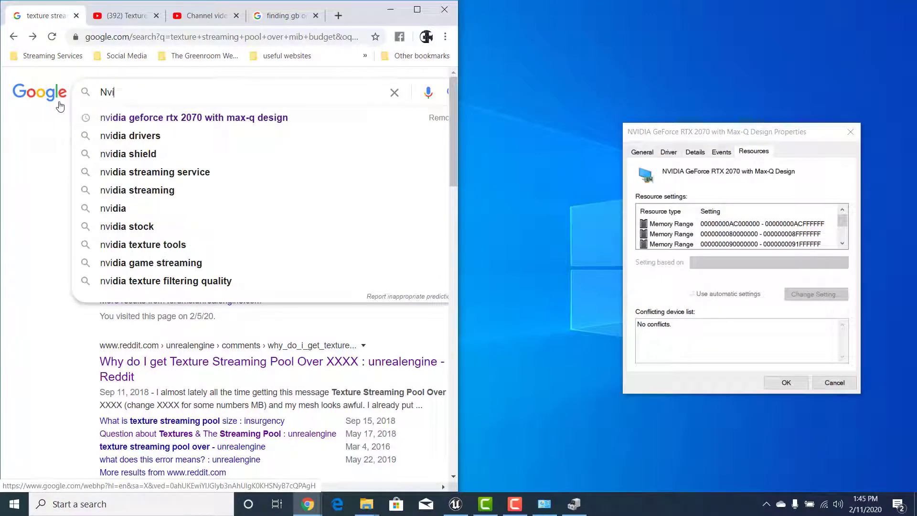
text(dai)
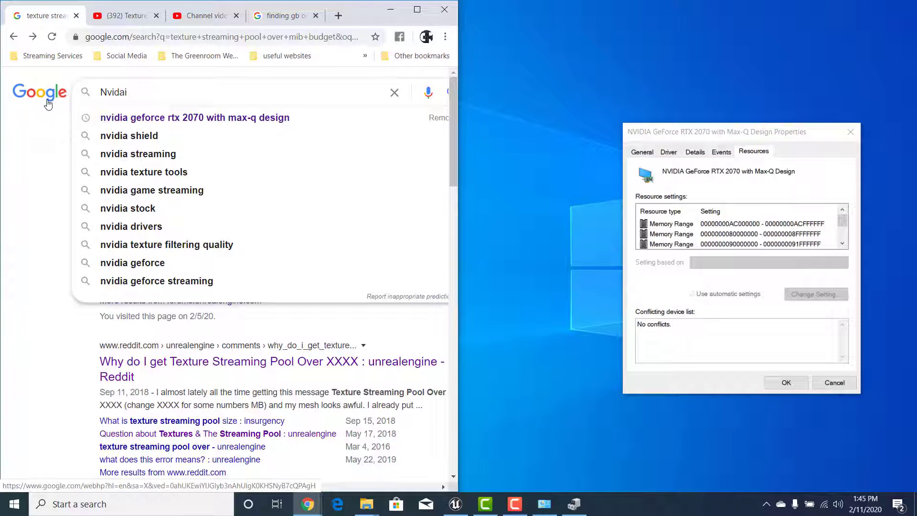
click(152, 118)
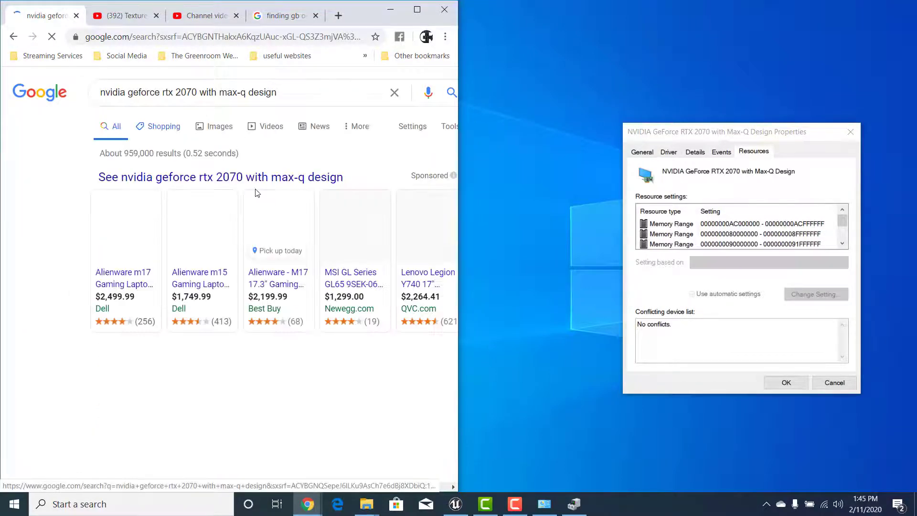
scroll(222, 418, down, 1)
drag(251, 367, 207, 365)
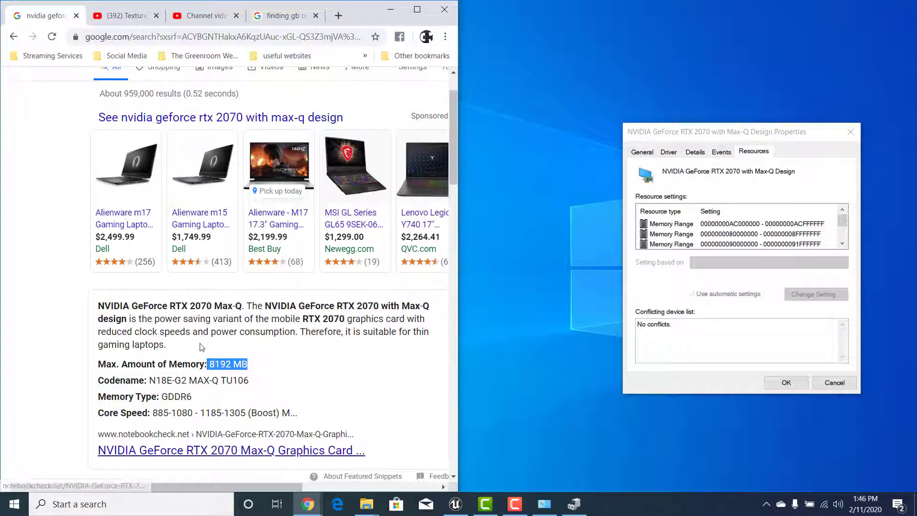
Step: Minimize Chrome, close the GPU properties dialog, and snap the Config folder window right
click(391, 12)
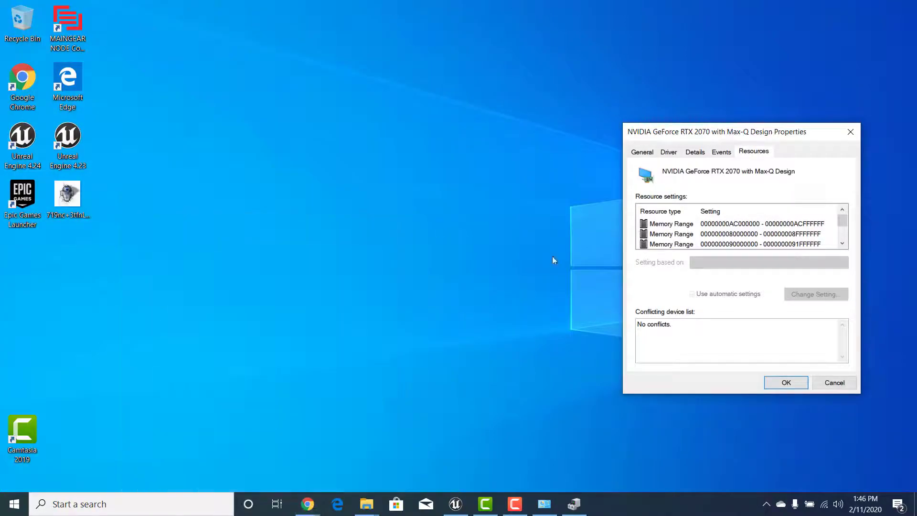
click(851, 132)
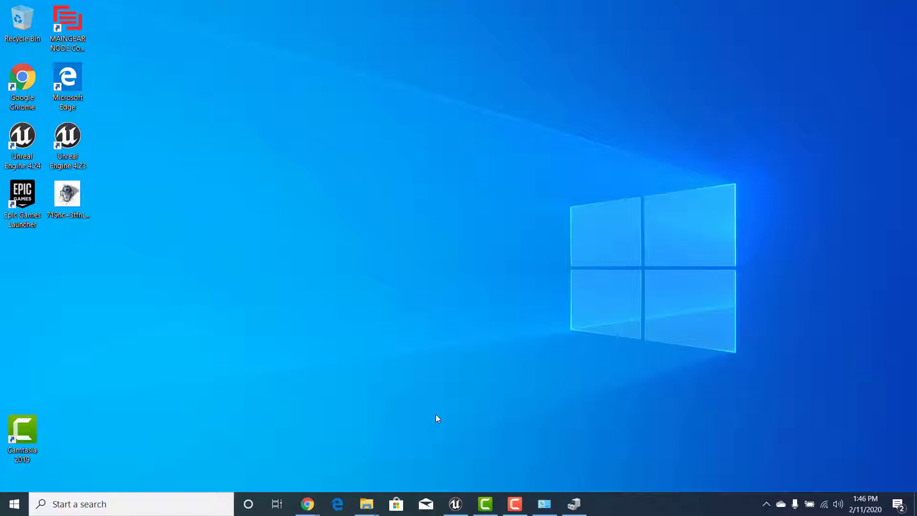
mouse_move(368, 501)
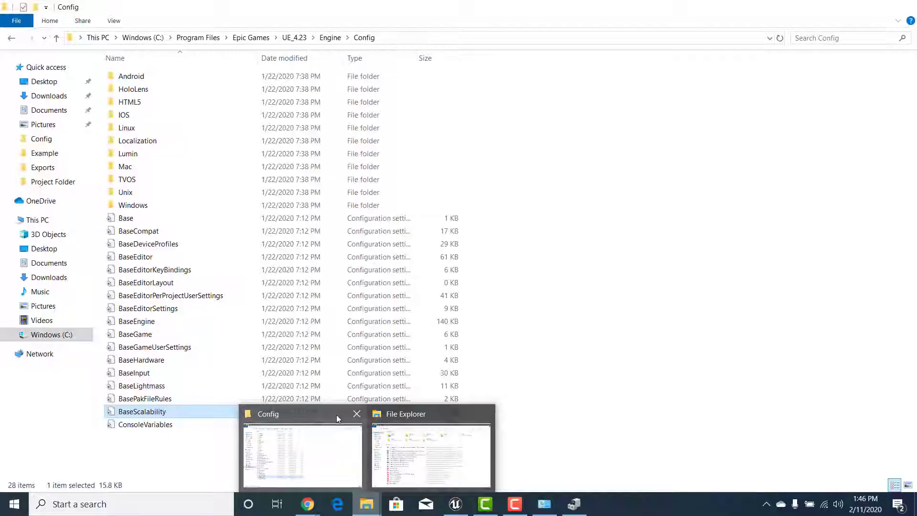
click(337, 416)
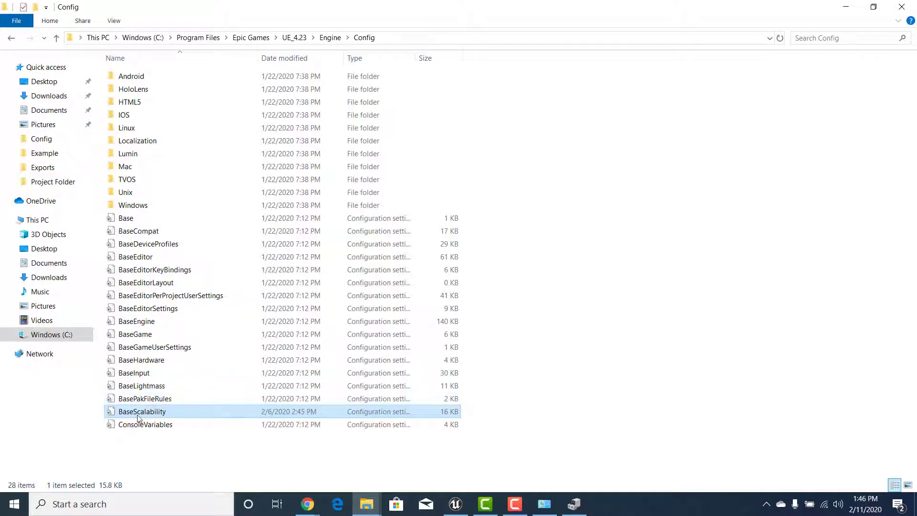
double_click(588, 5)
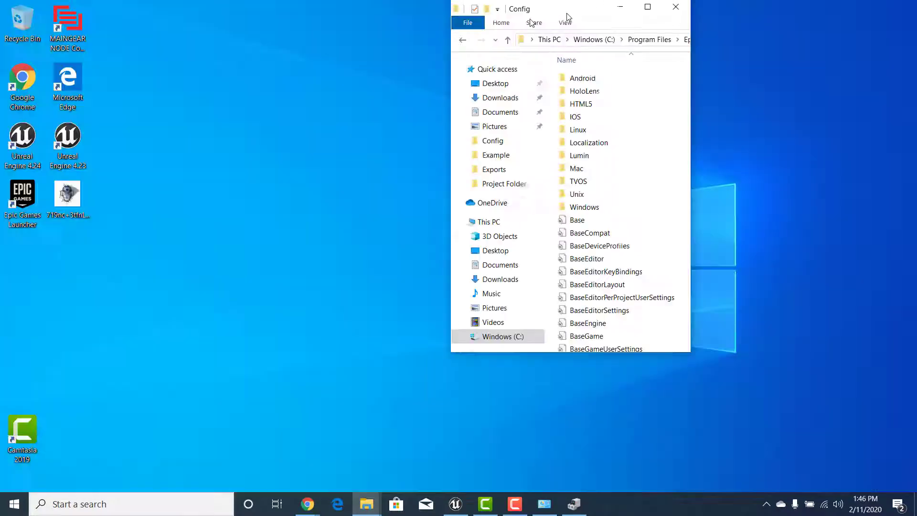
key(super+Left)
key(super+Right)
key(super+Right)
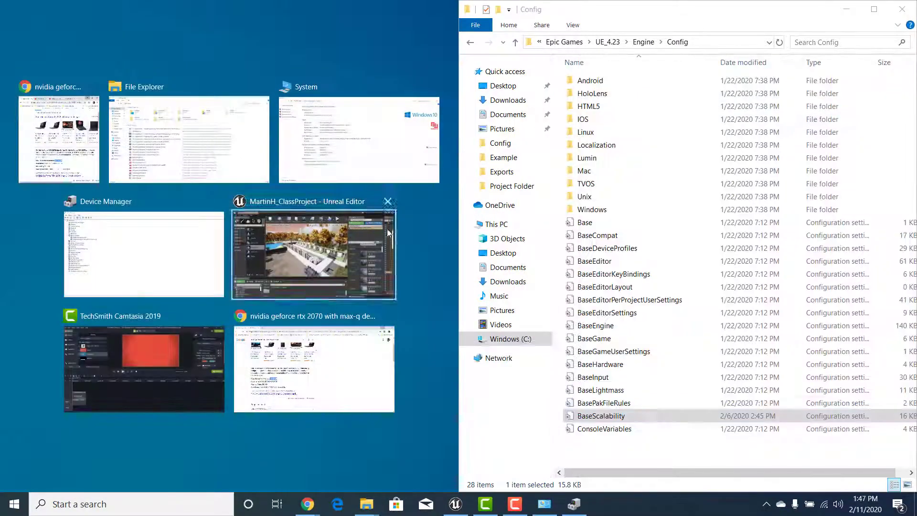
key(Escape)
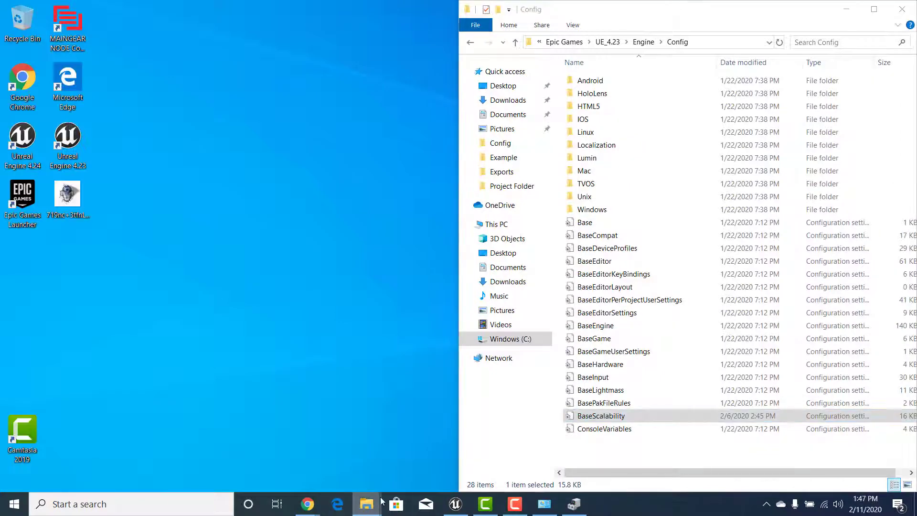
Step: Open a second File Explorer window and move it to the left side
right_click(364, 507)
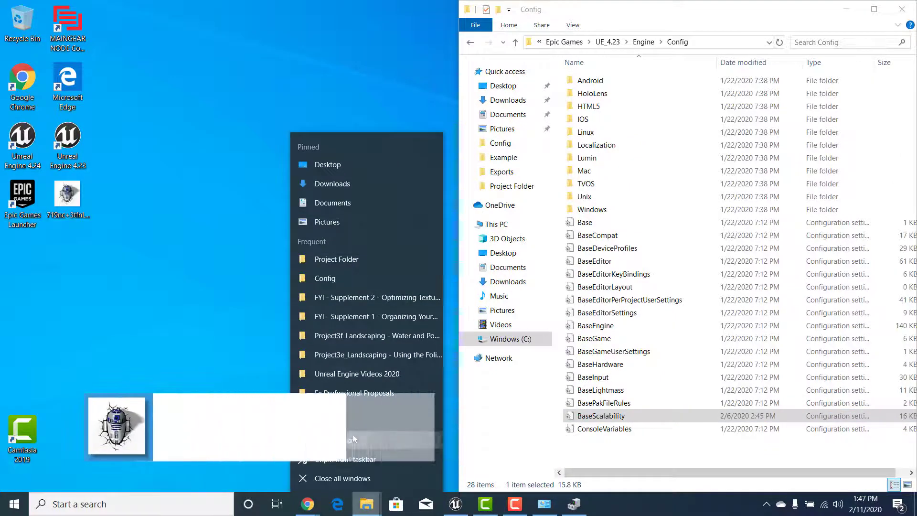
key(Escape)
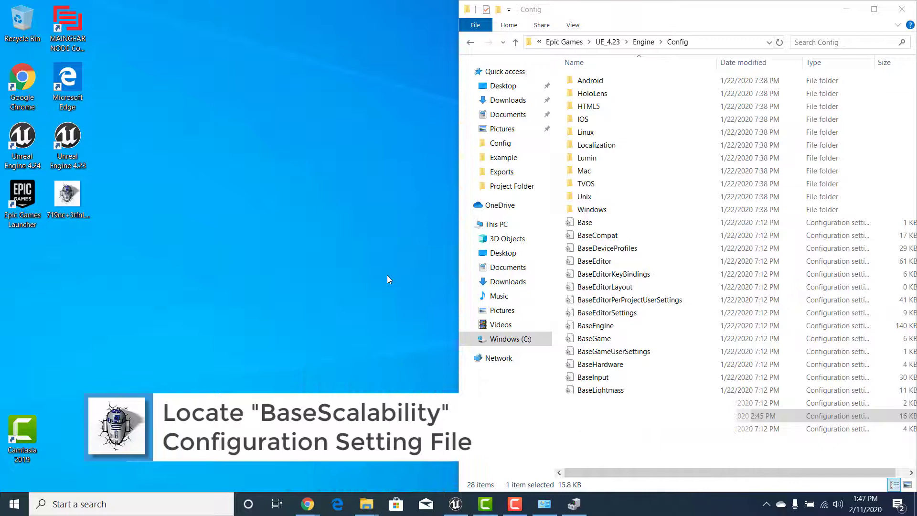
key(super+e)
drag(703, 105, 322, 97)
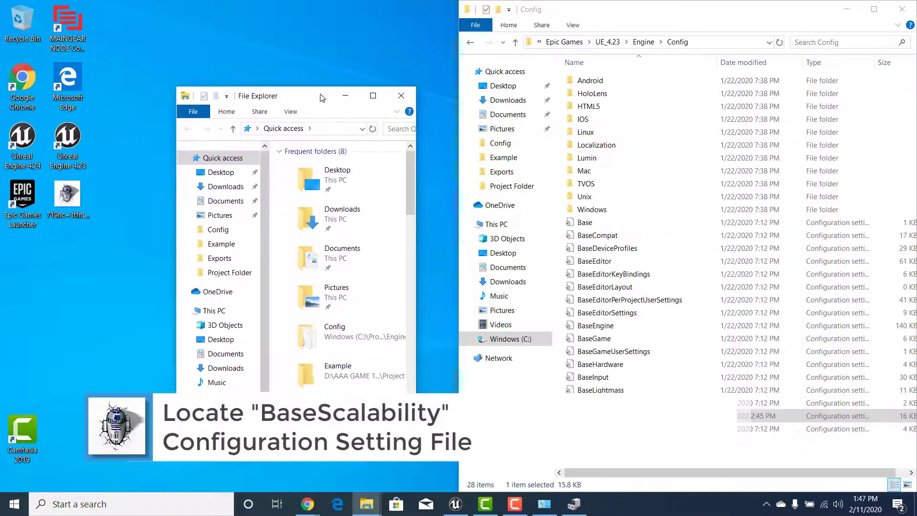
Step: Browse to Windows (C:) > Program Files > Epic Games > UE_4.23 > Engine > Config
scroll(252, 389, down, 2)
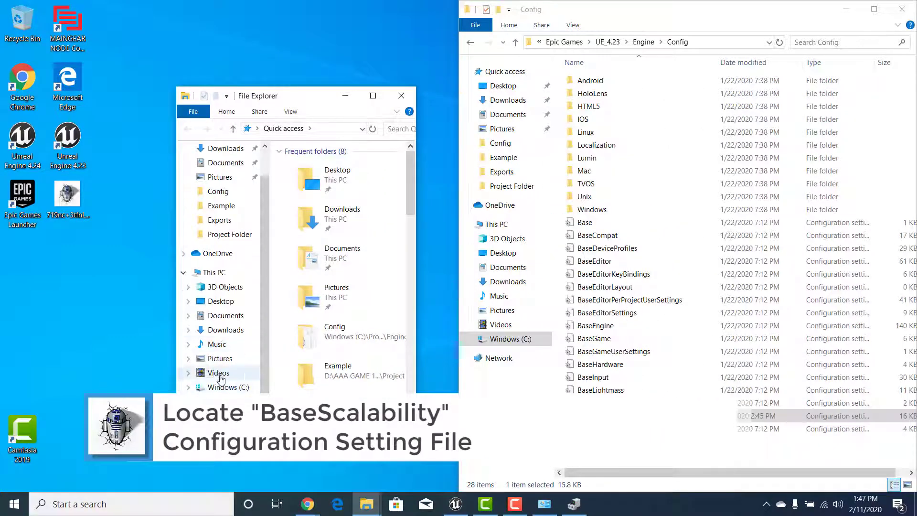
click(224, 387)
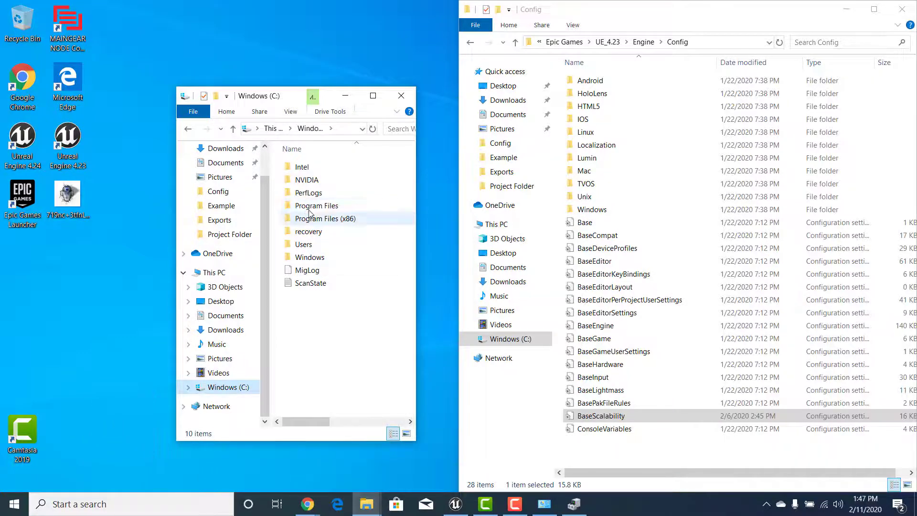
double_click(306, 207)
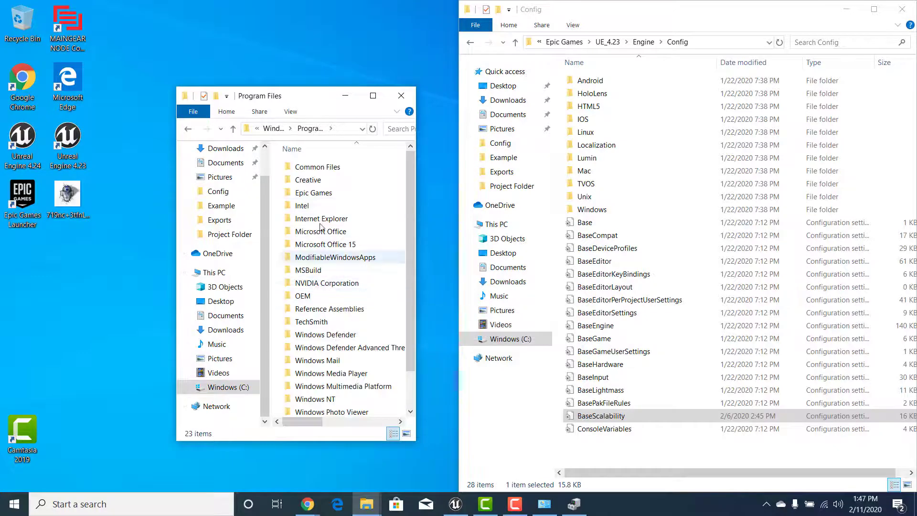
click(322, 198)
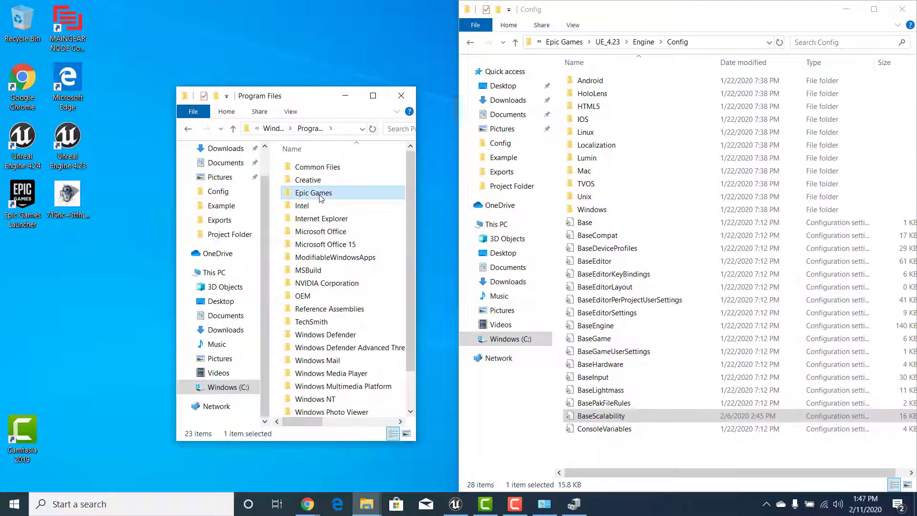
double_click(321, 197)
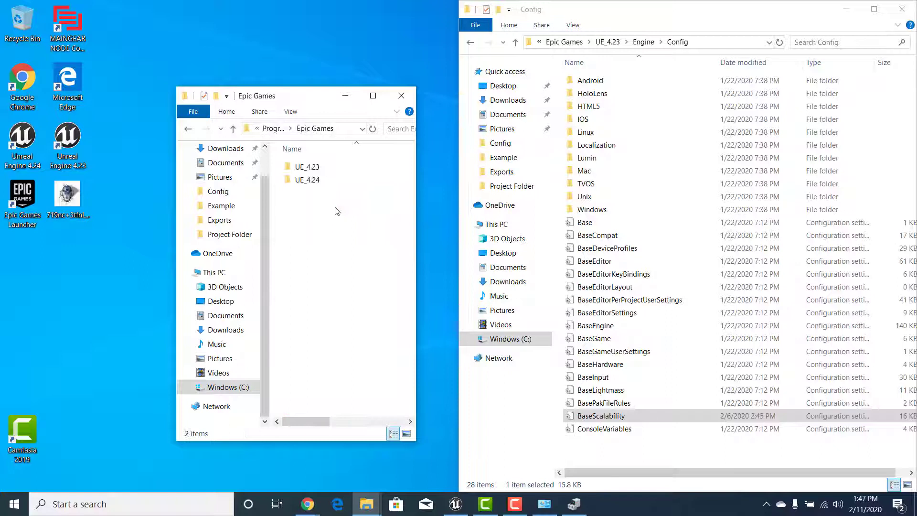
double_click(311, 168)
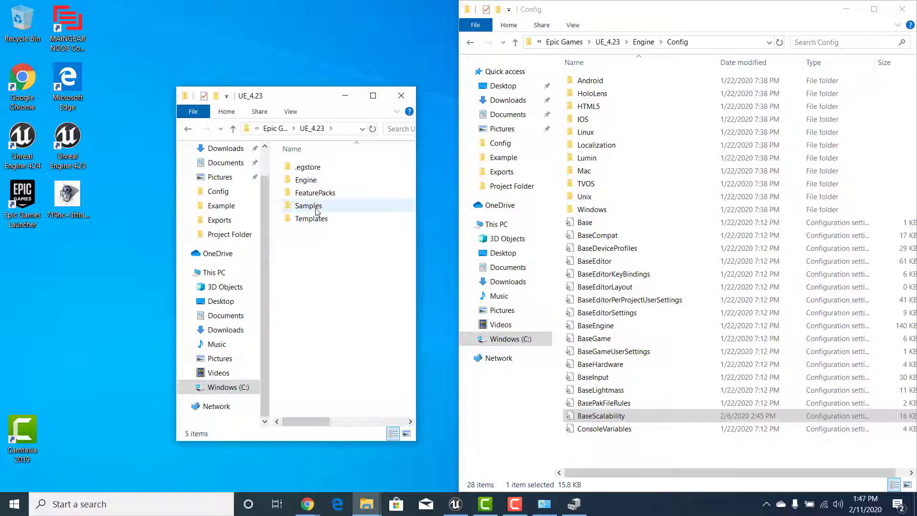
click(319, 184)
double_click(318, 185)
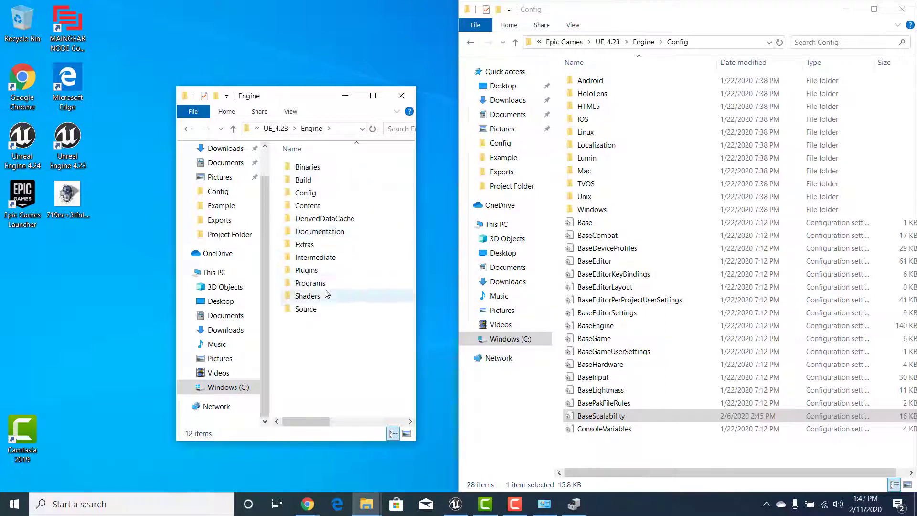
double_click(323, 198)
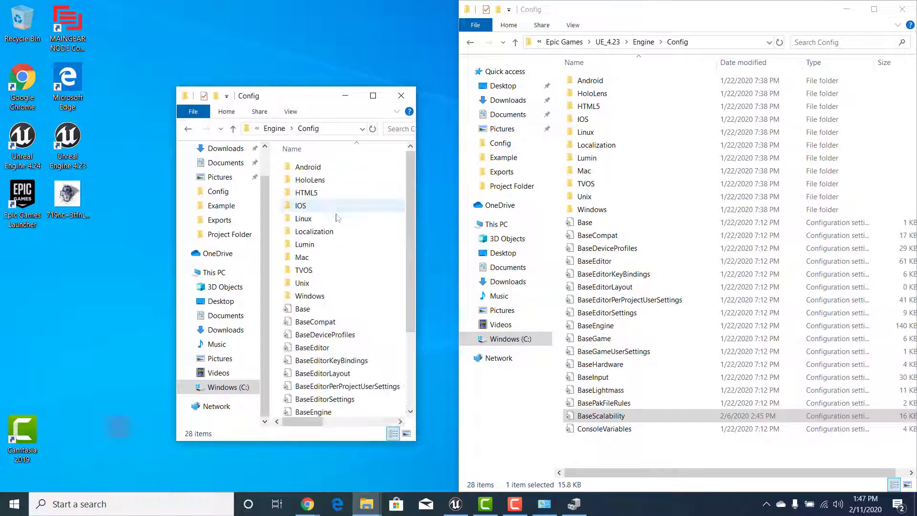
scroll(409, 193, down, 3)
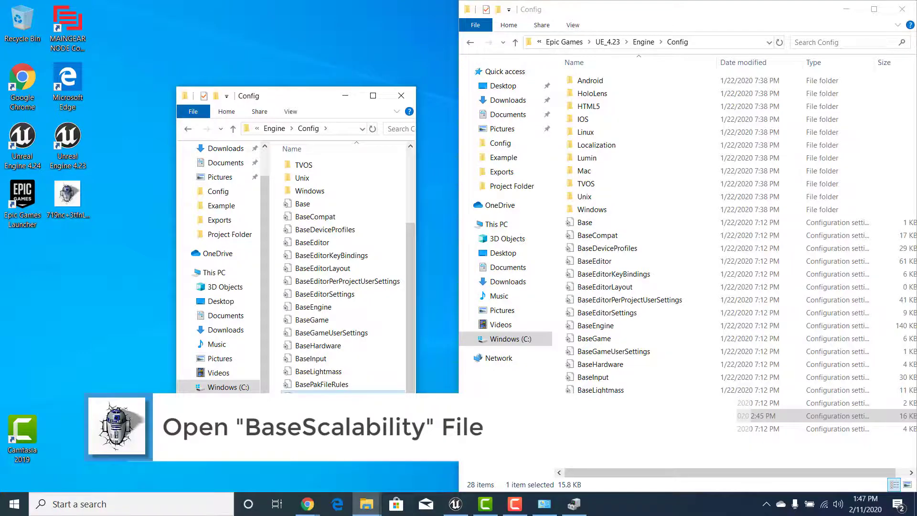
Step: Open BaseScalability in Notepad and start a Find for r.Streaming.Pool, moving the dialog aside
double_click(325, 397)
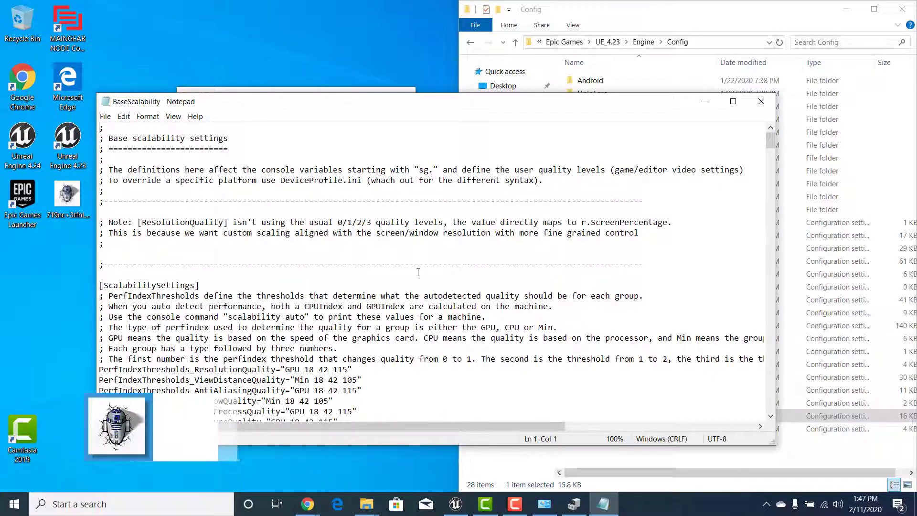
key(ctrl+f)
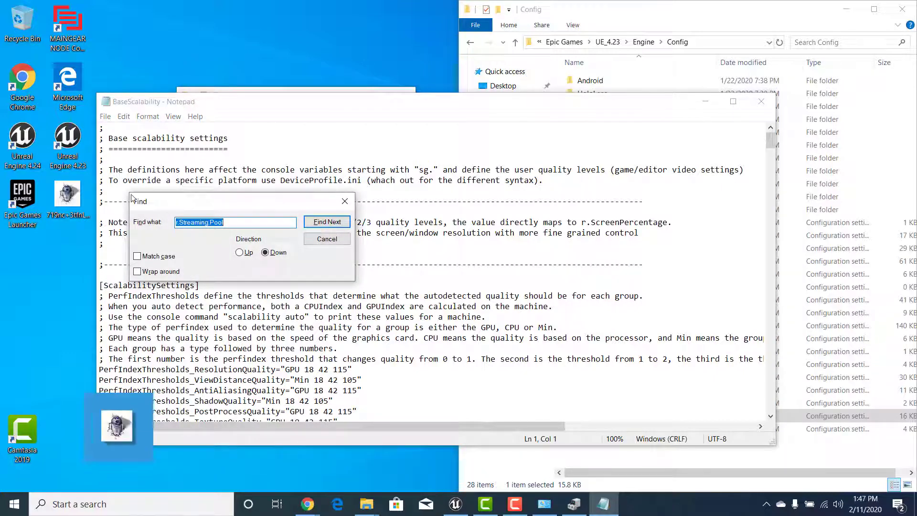
drag(226, 206, 359, 187)
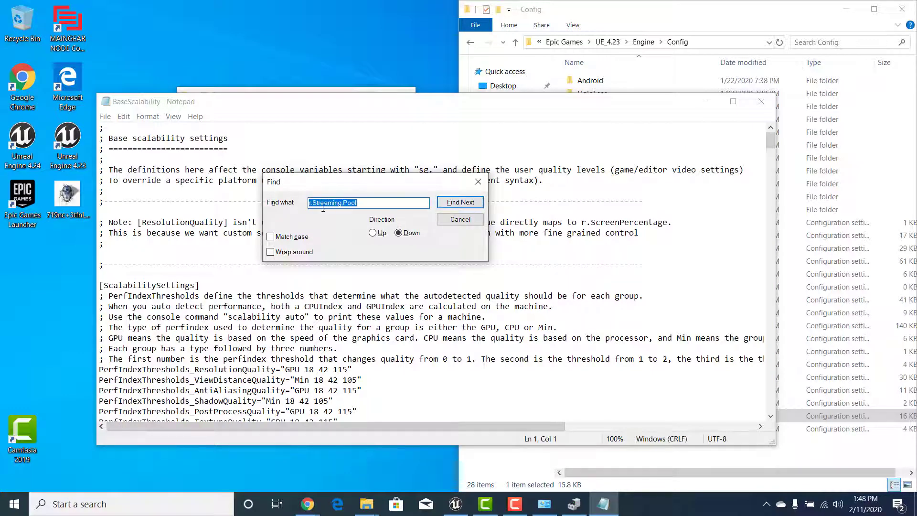
Step: Locate the r.Streaming.PoolSize line and select its 3000 value
click(460, 202)
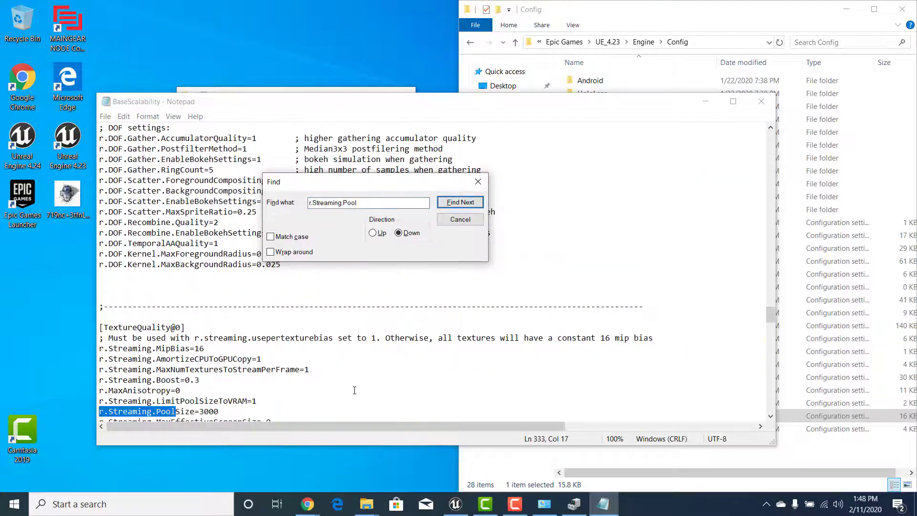
scroll(354, 391, down, 1)
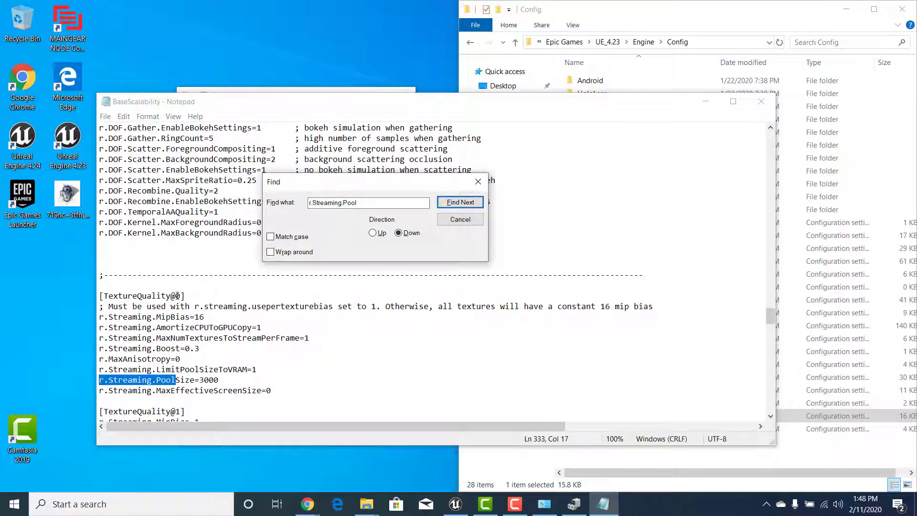
click(223, 380)
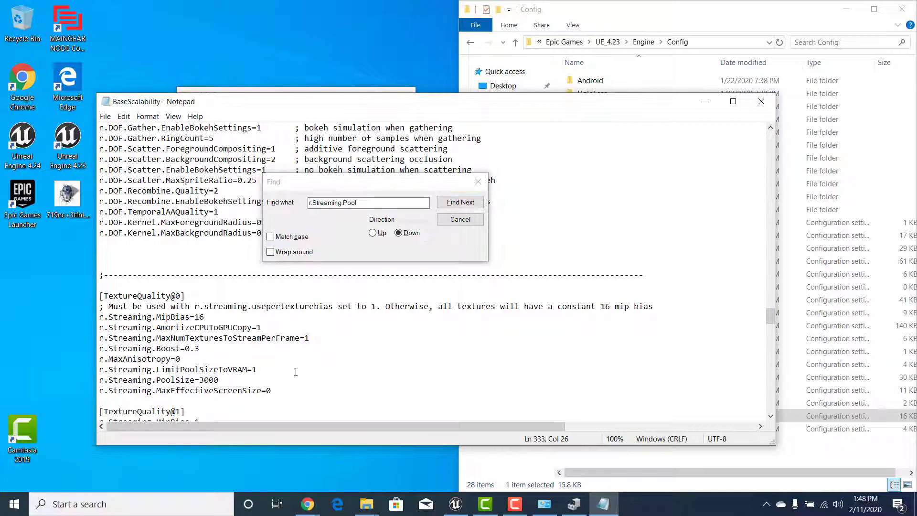
drag(202, 380, 226, 379)
Step: Save BaseScalability with PoolSize 3000 and close Notepad
click(106, 116)
click(106, 117)
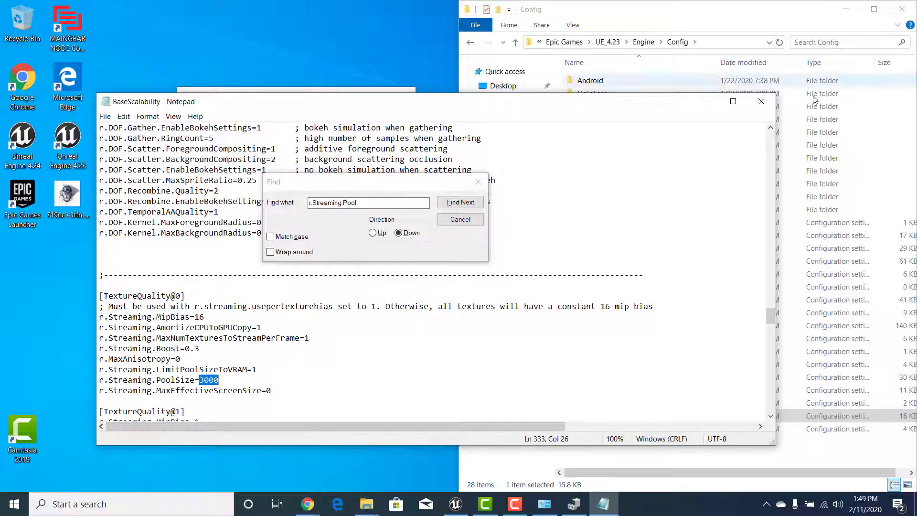
click(762, 101)
Step: Close both Config folder windows and return to the Unreal Editor level
click(402, 96)
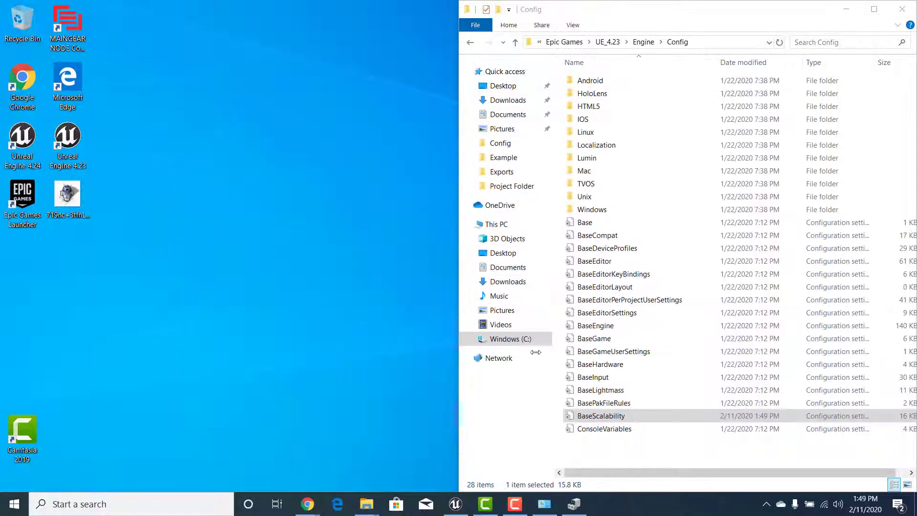
click(902, 9)
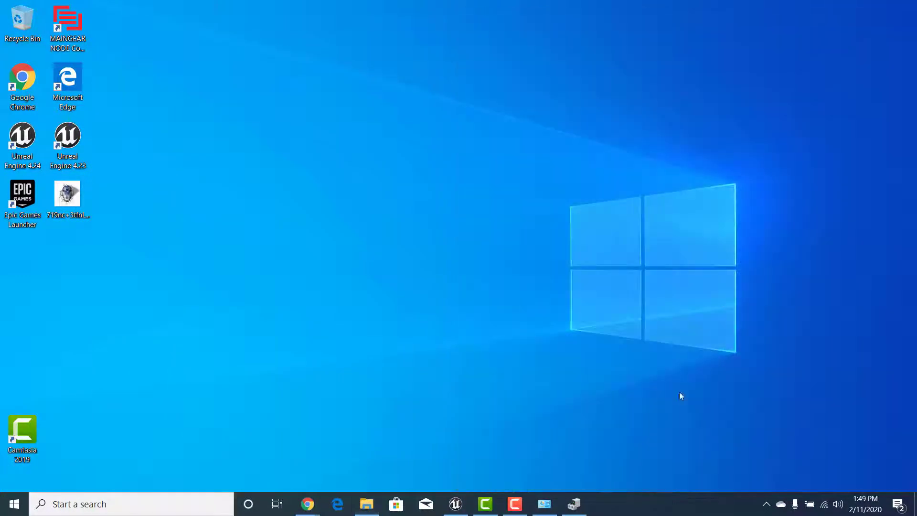
click(456, 504)
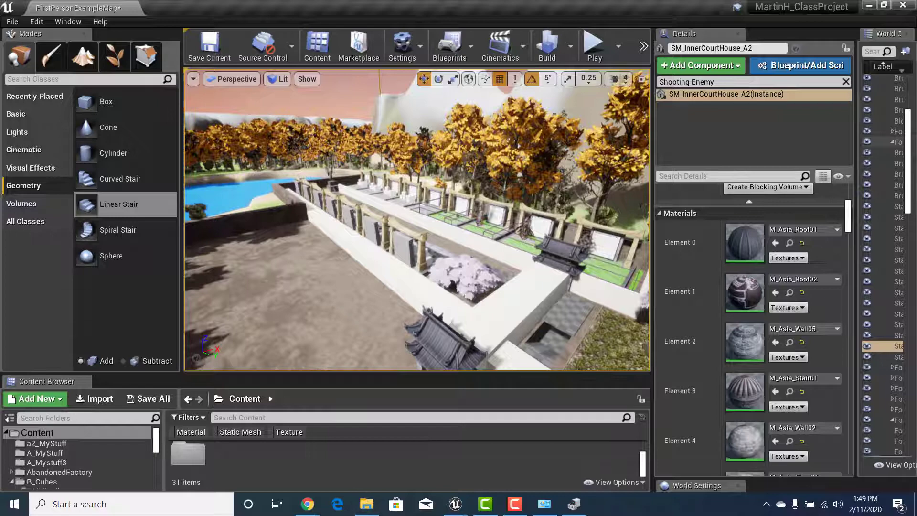
Step: Fly over the courtyard and frame the pagoda SM_InnerCourtHouse_A2 in view
drag(234, 184, 295, 157)
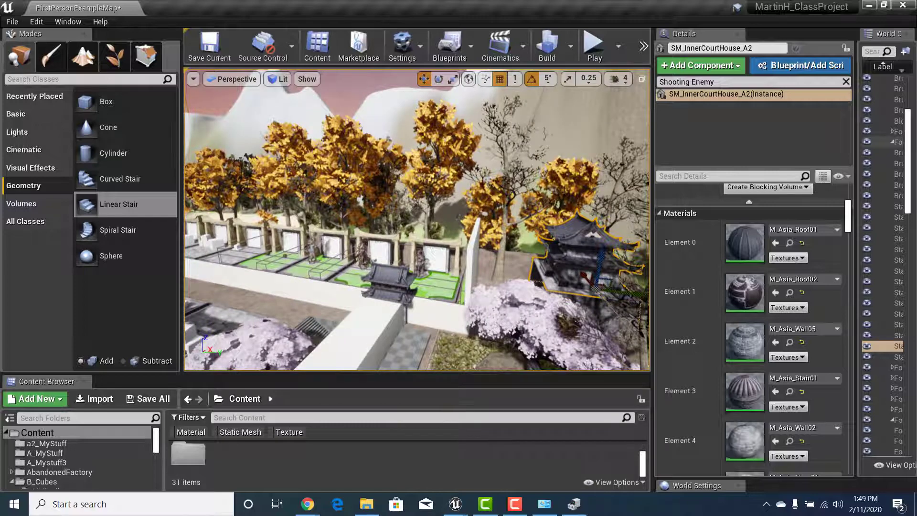
drag(295, 156, 295, 155)
key(a)
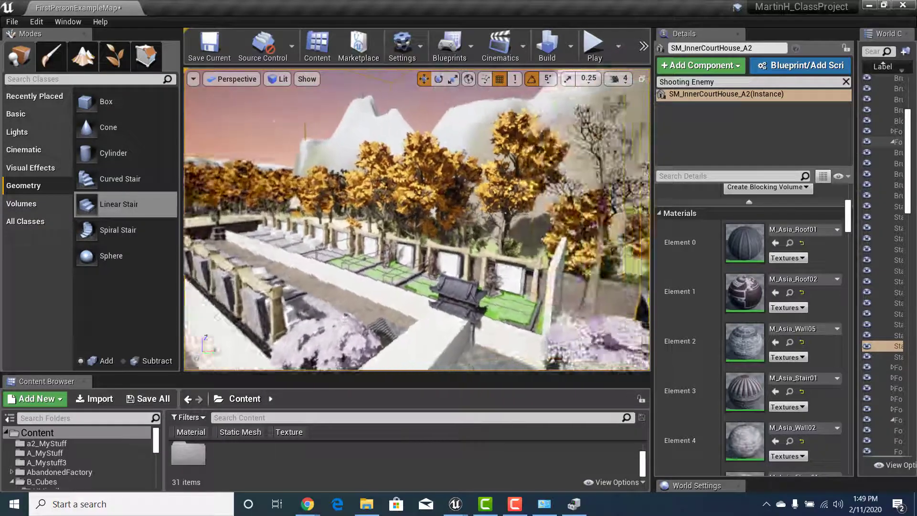
key(f)
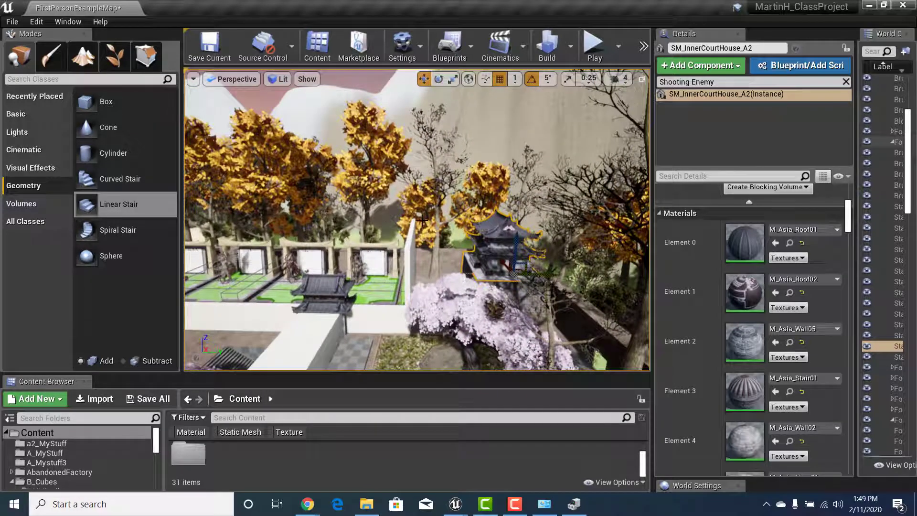
drag(421, 220, 419, 277)
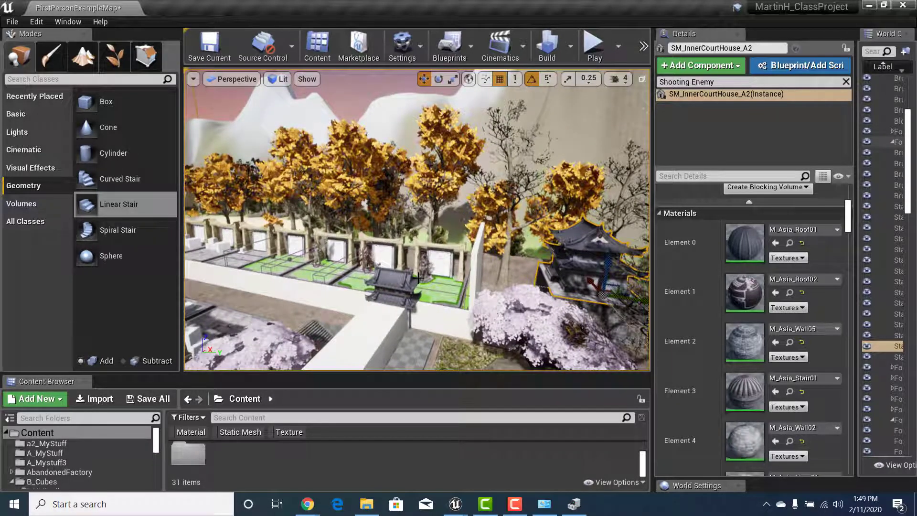